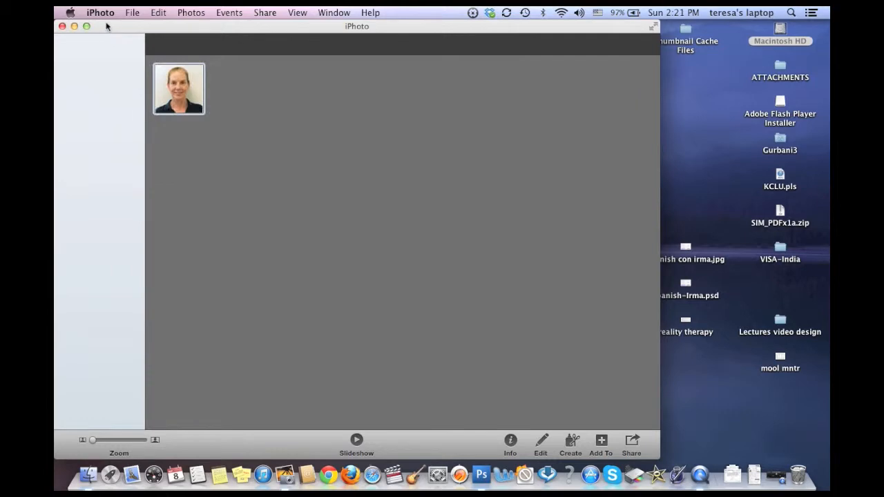
Step: Switch from iPhoto to iMovie and postpone generating the iPhoto video thumbnails
click(105, 13)
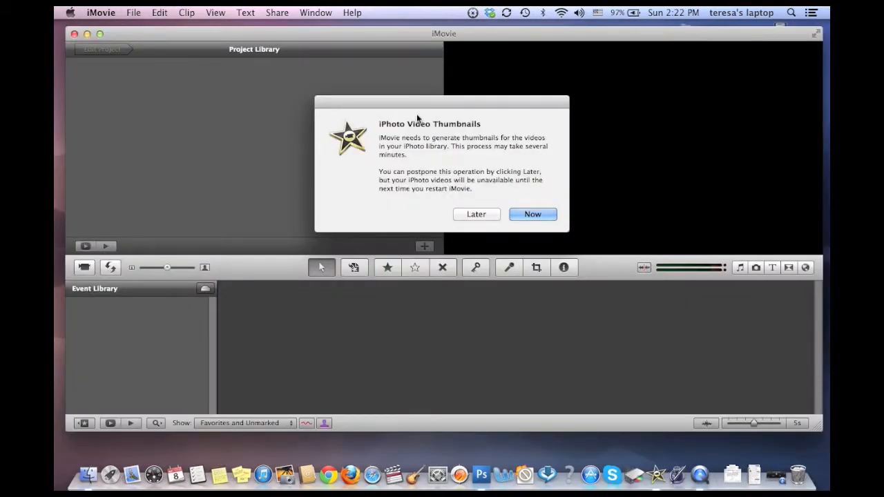
click(472, 217)
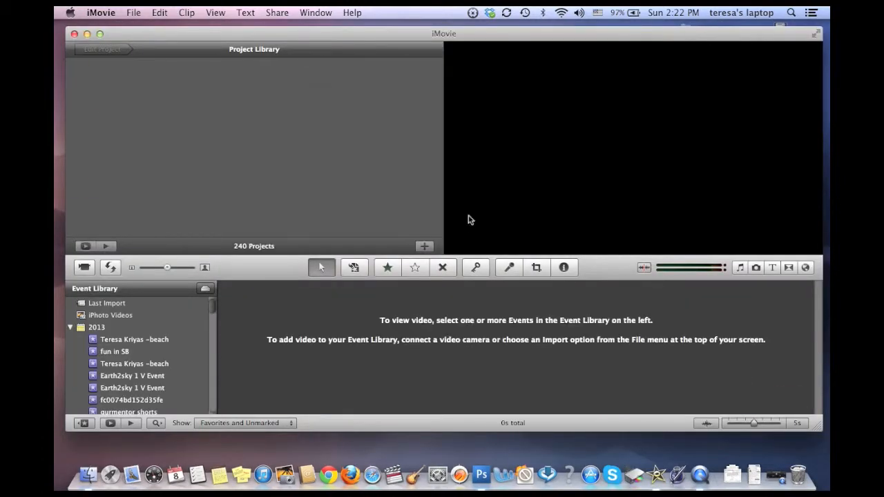
Step: Review the Sony HDR-CX150 clips in the camera import window without importing any, and check the other import options
click(138, 12)
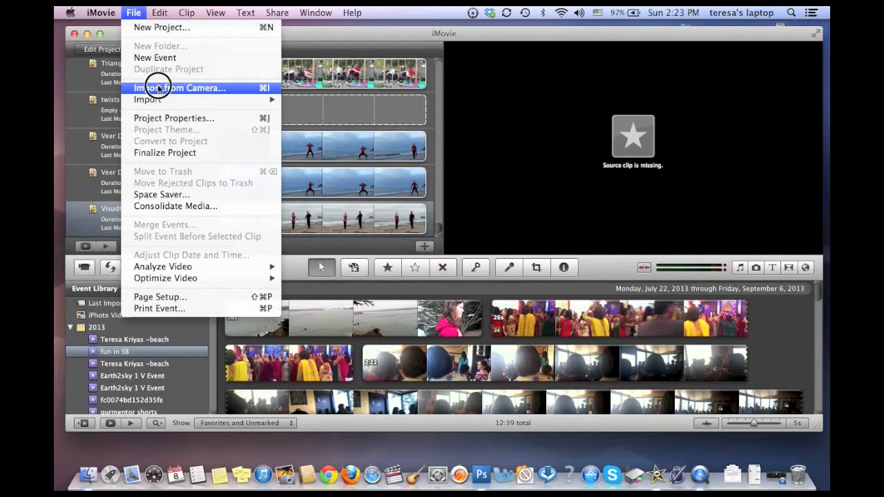
click(157, 88)
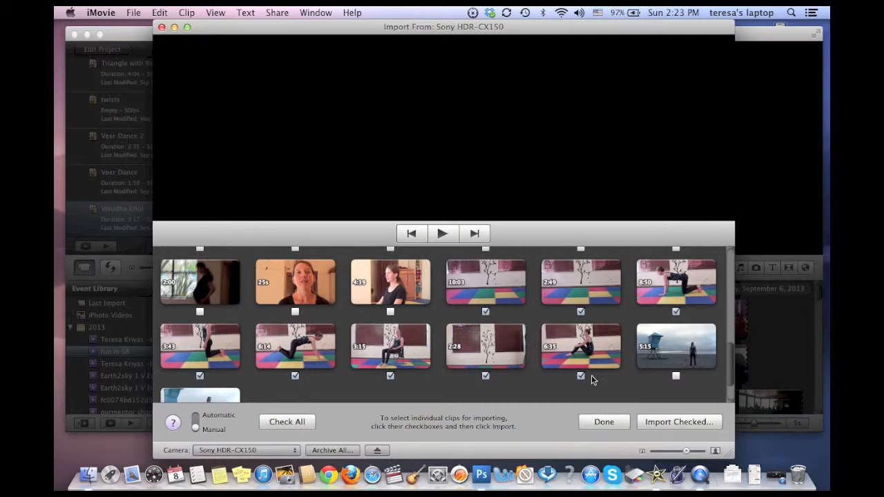
click(605, 422)
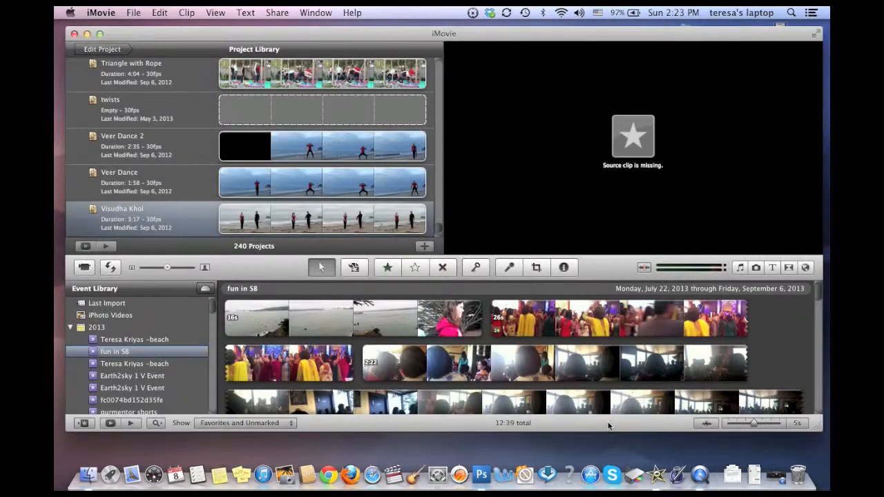
click(130, 13)
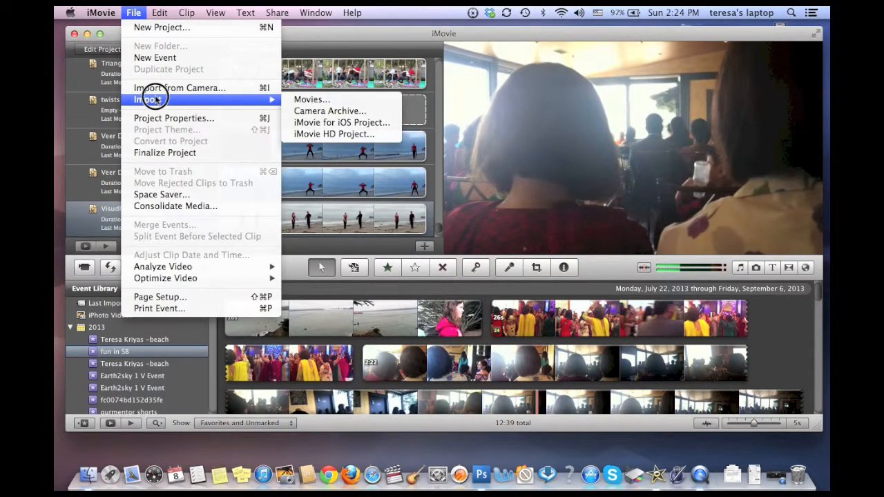
click(313, 56)
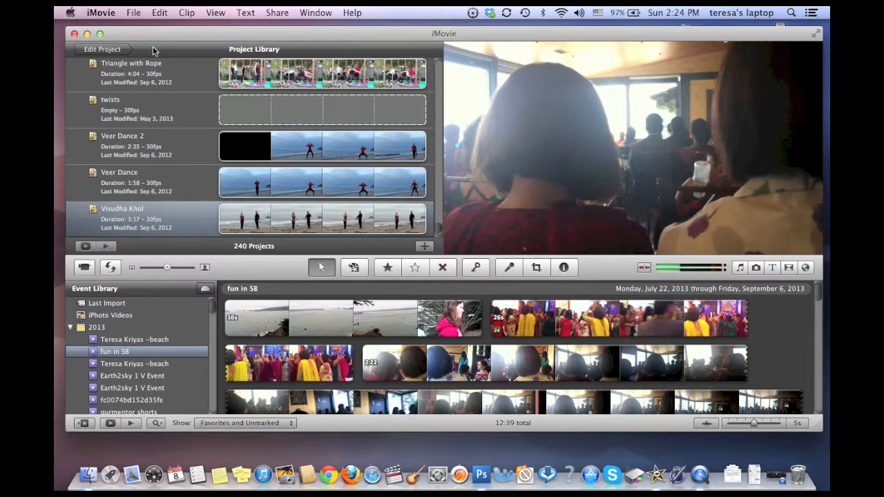
Step: Create a project named "new video" with No Theme, Widreen (16:9) aspect ratio and 30 fps NTSC frame rate
click(134, 14)
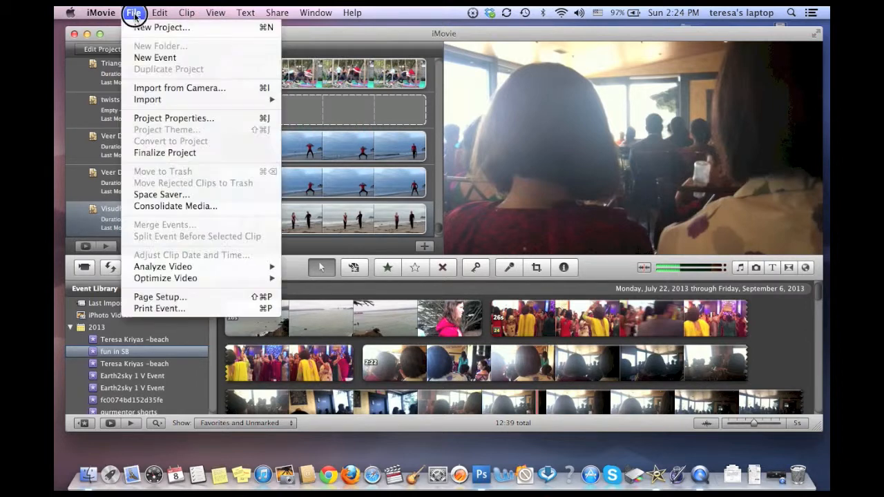
click(141, 26)
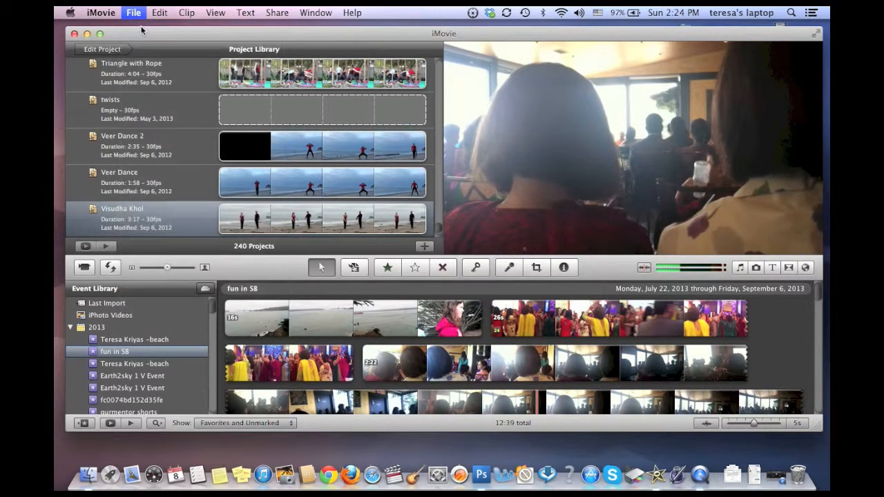
text(new )
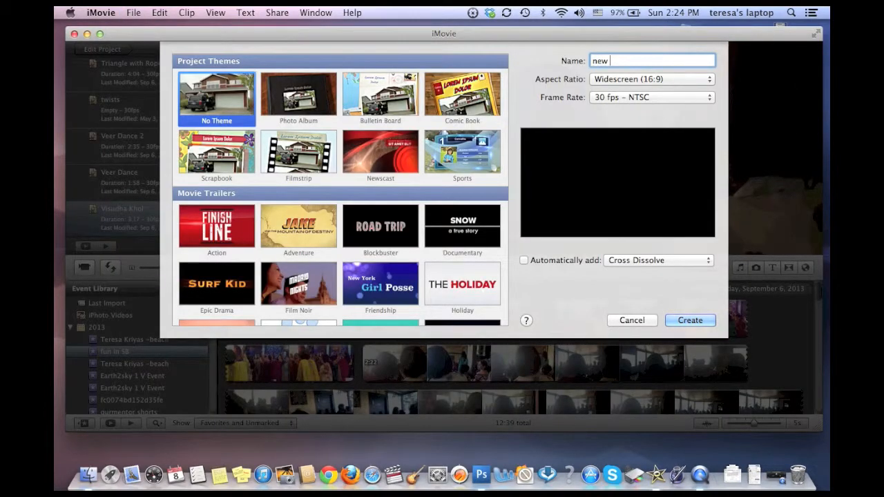
text(video)
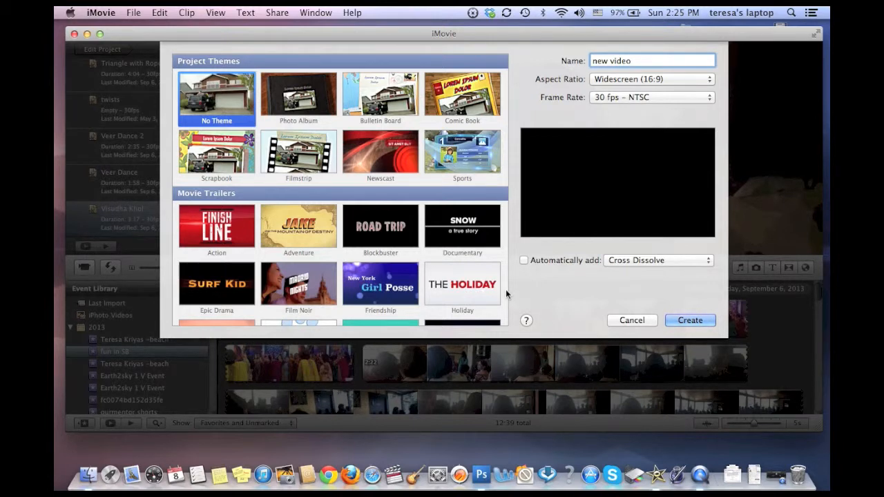
click(670, 322)
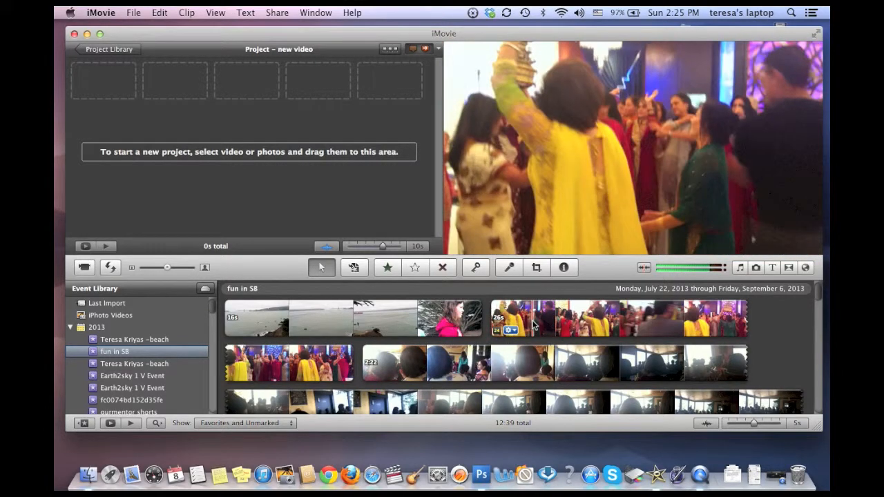
Step: Add the whole 26-second dance clip from the "fun in SB" event to the project, changing the project's frame rate to 24 to match
double_click(533, 324)
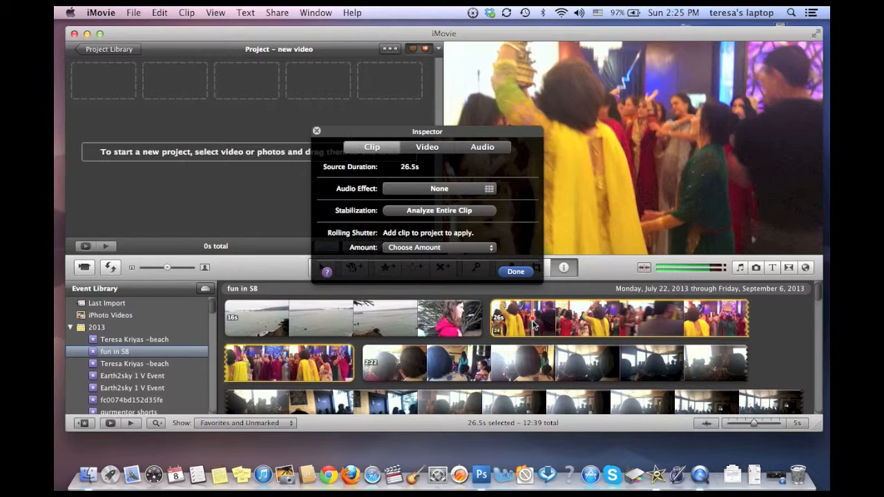
click(516, 273)
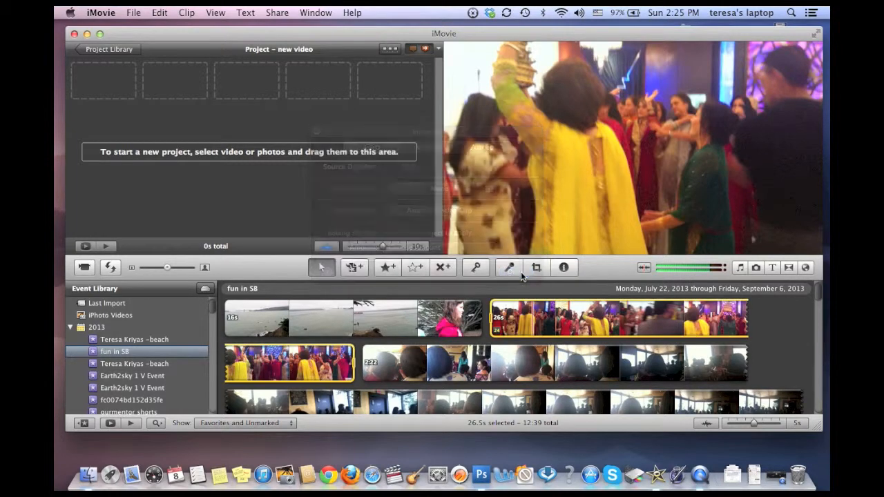
drag(519, 317, 310, 108)
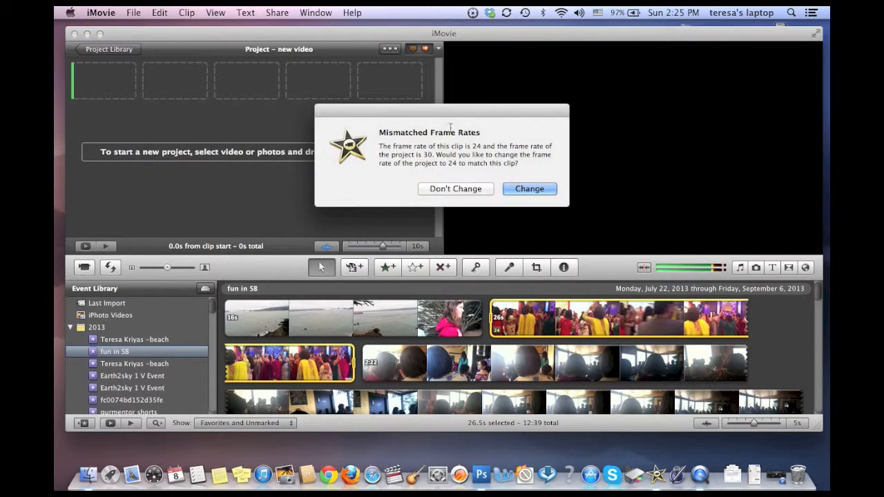
click(519, 189)
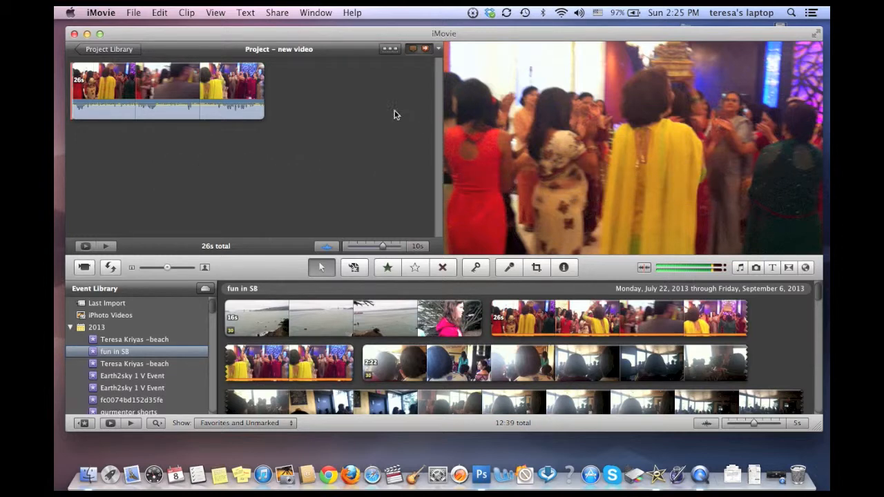
Step: Detach the audio from the dance clip in the project
click(189, 79)
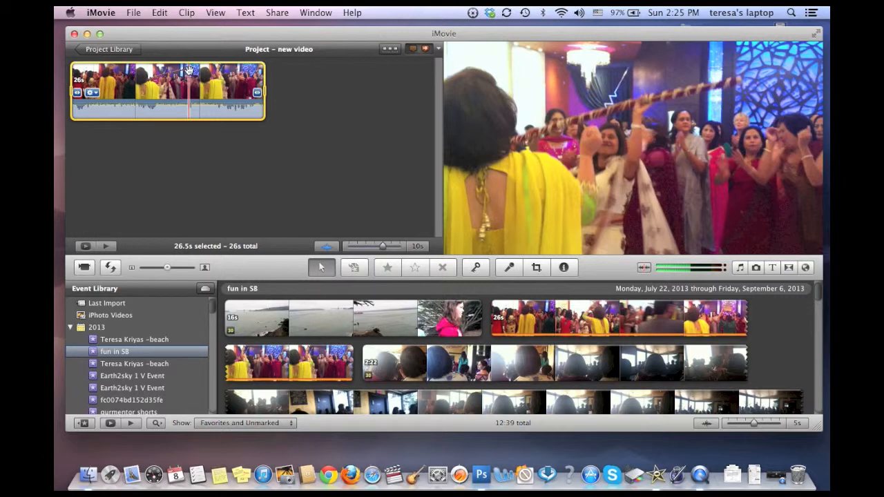
click(187, 14)
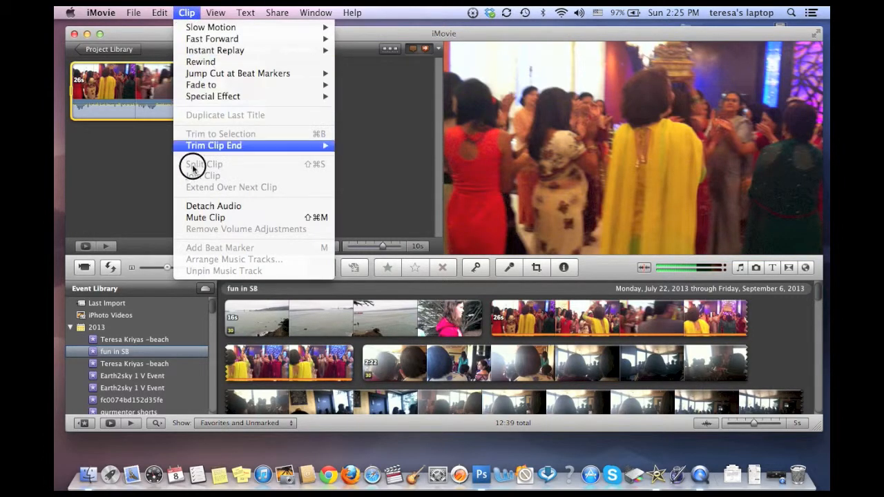
click(201, 205)
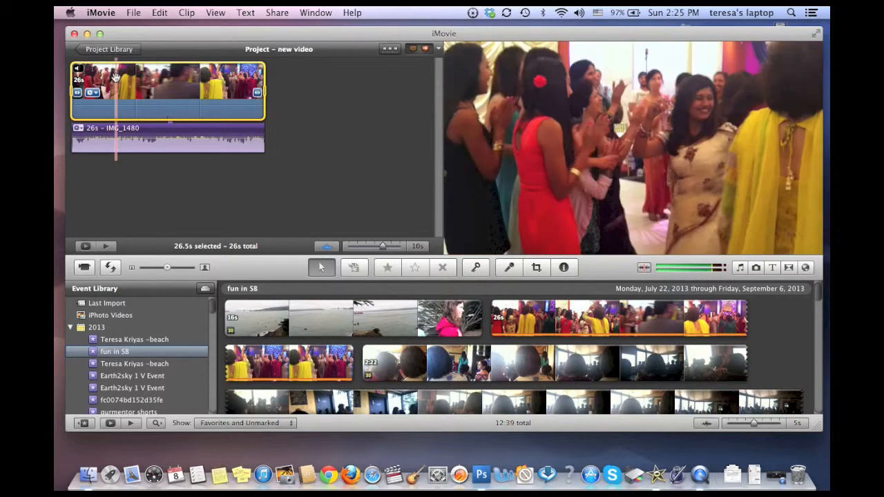
Step: Set the volume of the detached audio track to 0%
click(78, 129)
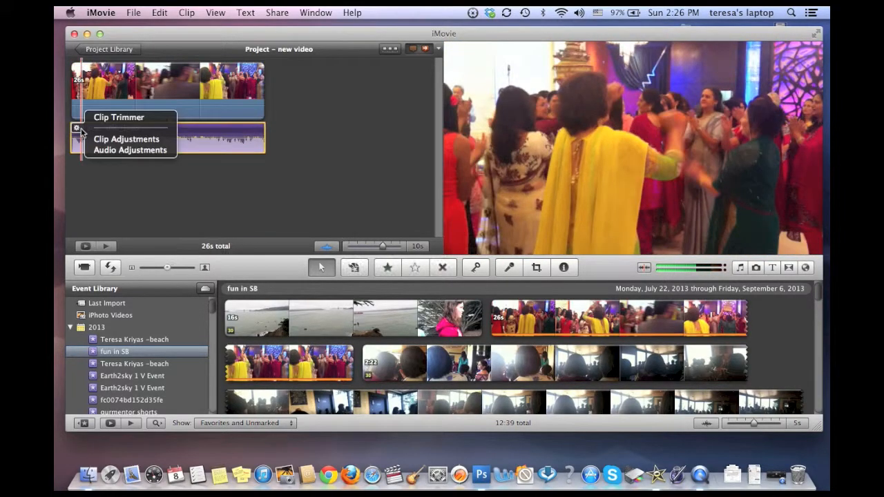
click(124, 150)
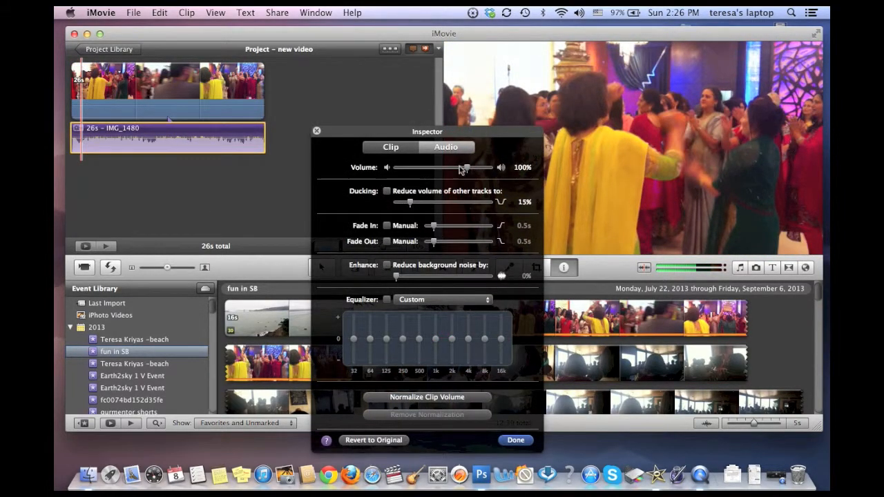
drag(465, 167, 387, 170)
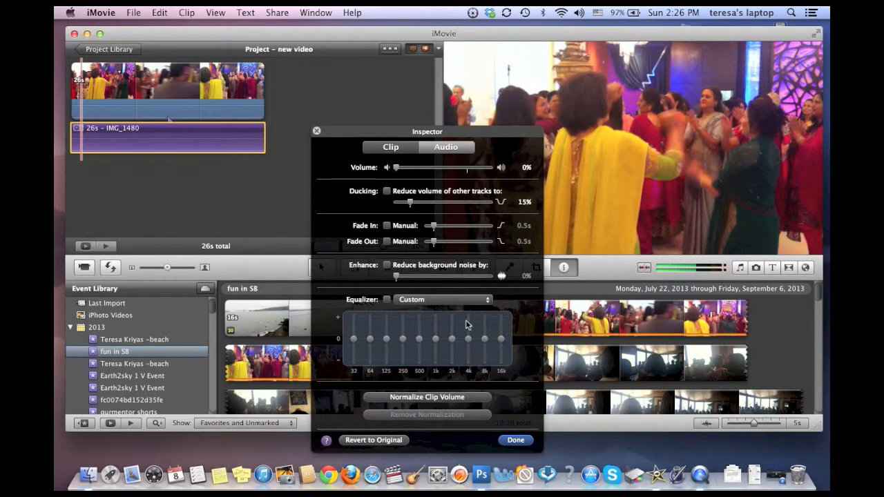
click(515, 439)
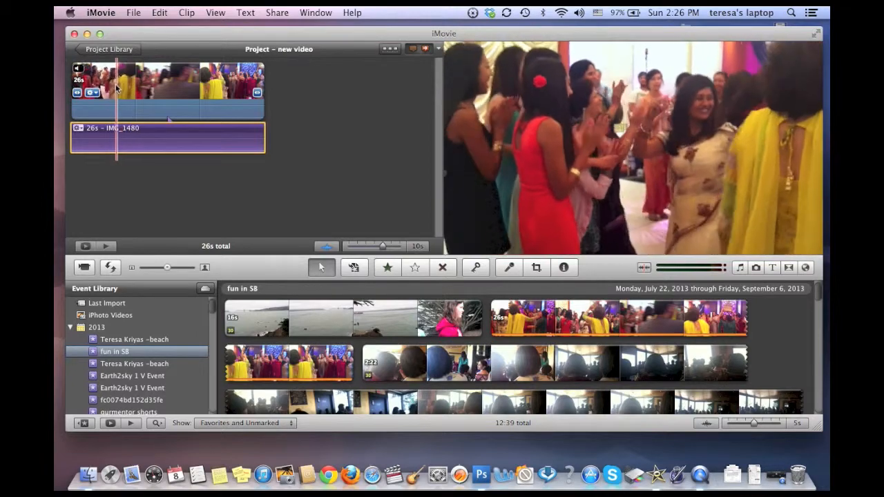
Step: Select a section of about 2 seconds starting roughly 5.6 seconds into the project clip and split the clip around it
click(122, 83)
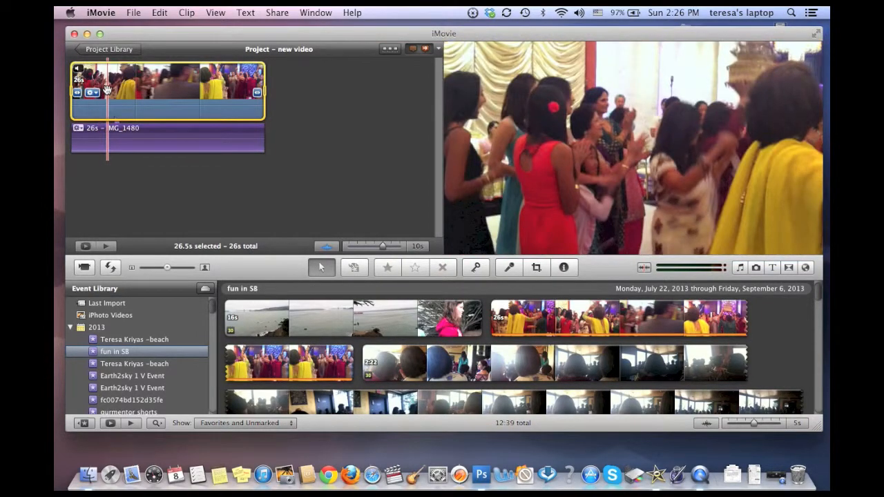
drag(72, 92, 113, 93)
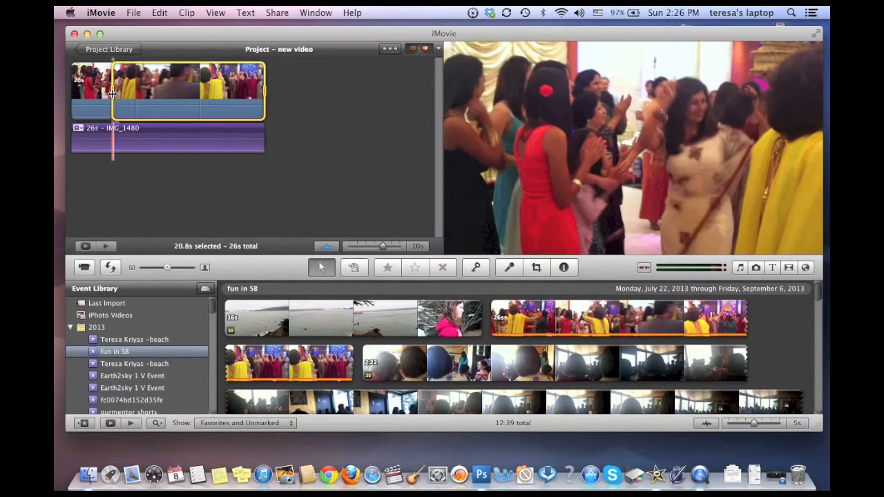
drag(266, 92, 127, 92)
click(181, 13)
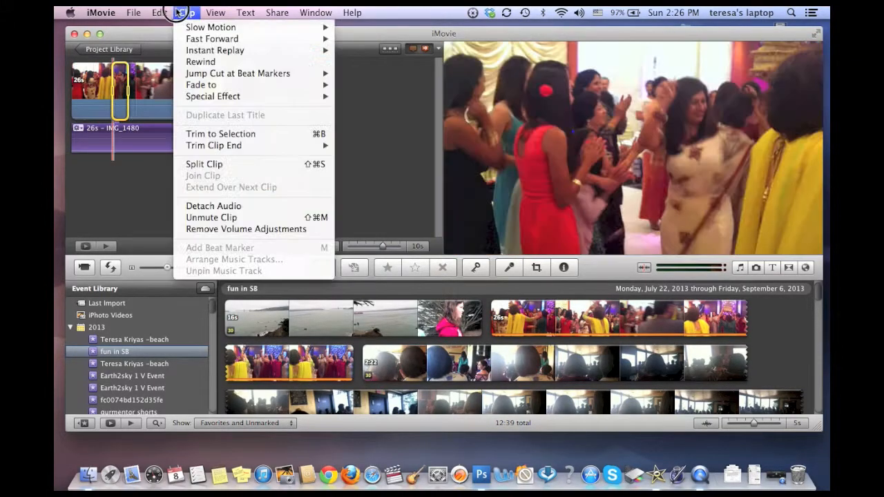
mouse_move(160, 12)
click(174, 69)
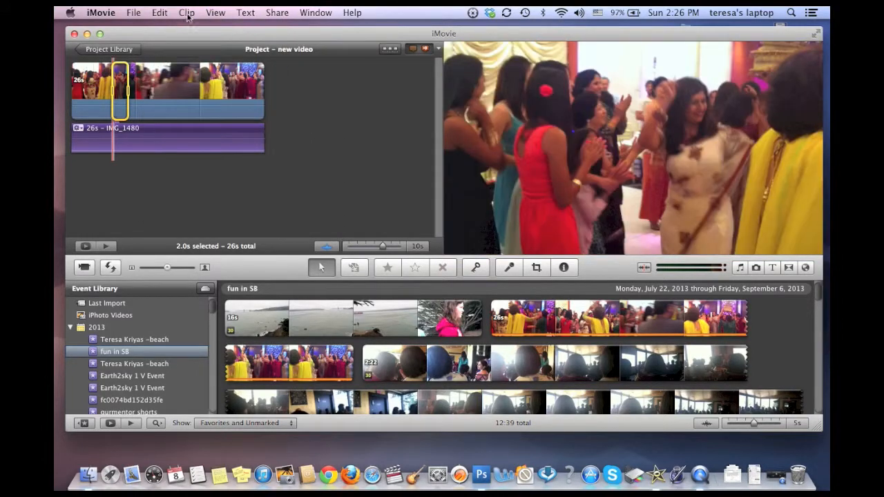
click(191, 12)
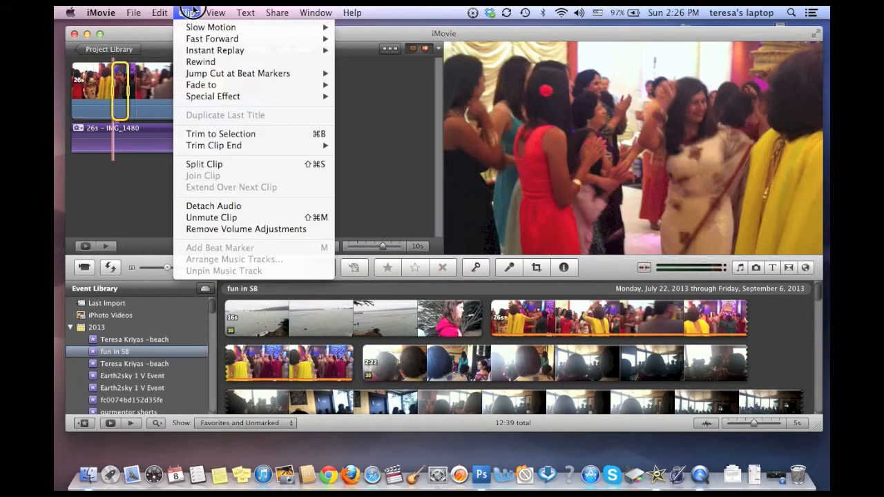
click(191, 165)
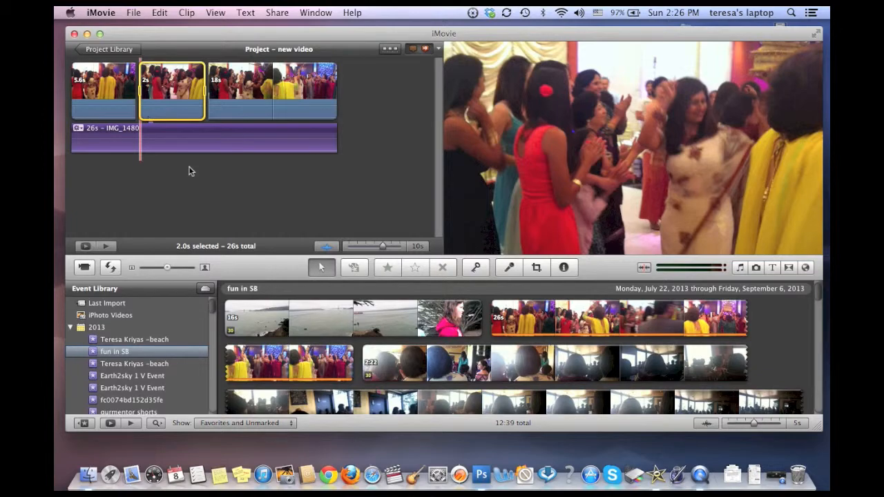
Step: Duplicate the 2-second segment directly after the original and slow the second copy to 50% speed
drag(159, 12, 171, 82)
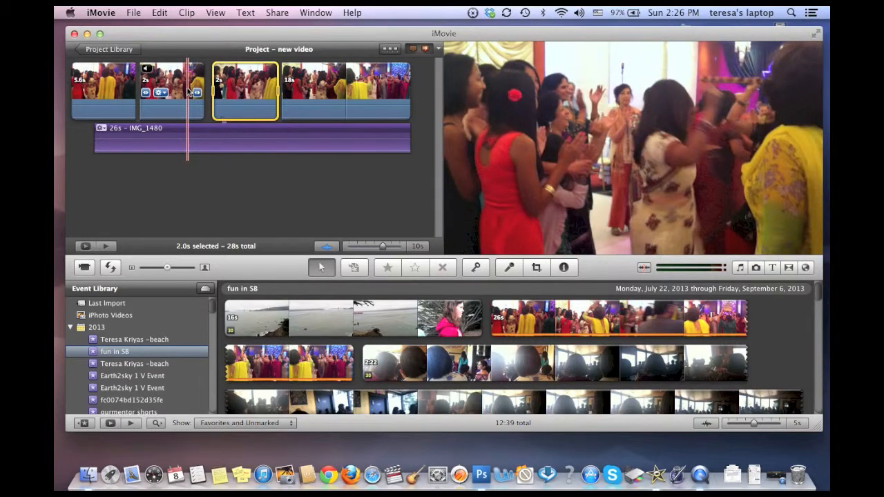
double_click(237, 86)
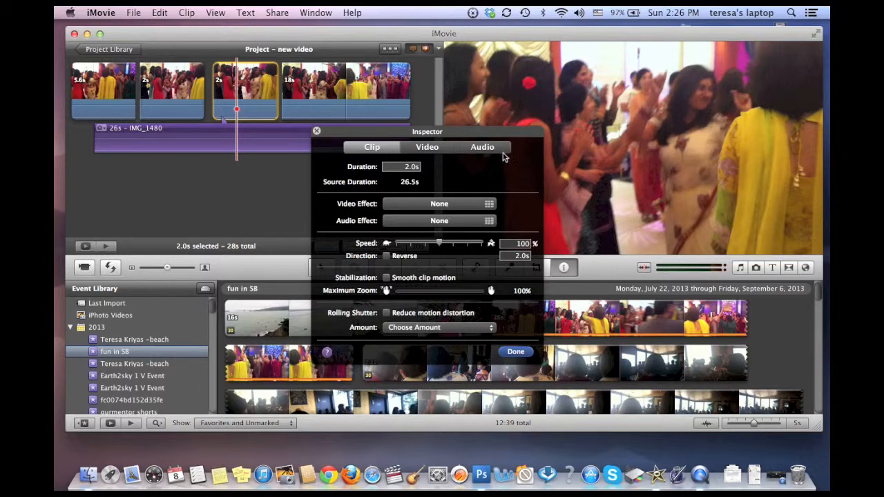
drag(441, 246, 428, 247)
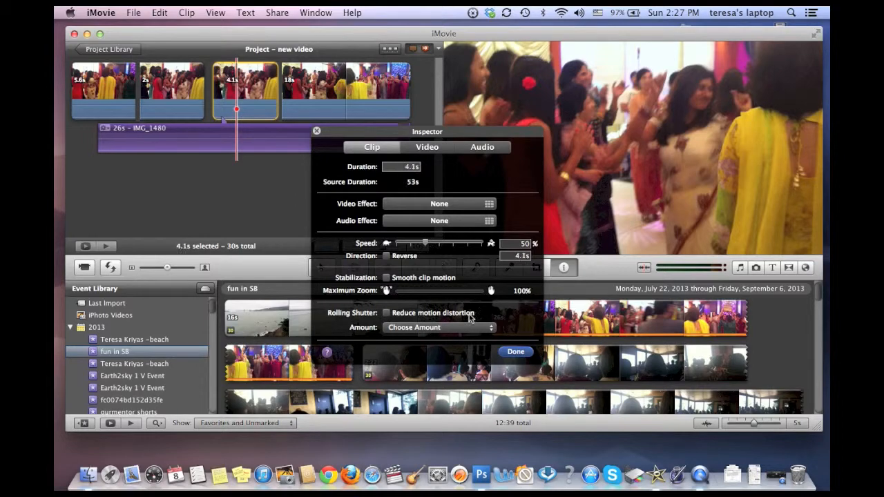
click(505, 352)
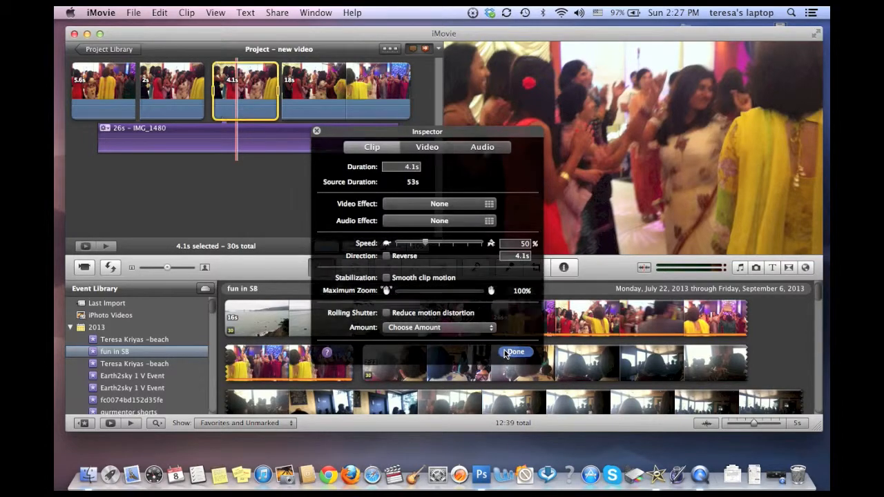
Step: Check the video effect choices for the first of the two duplicate segments
double_click(180, 109)
click(428, 204)
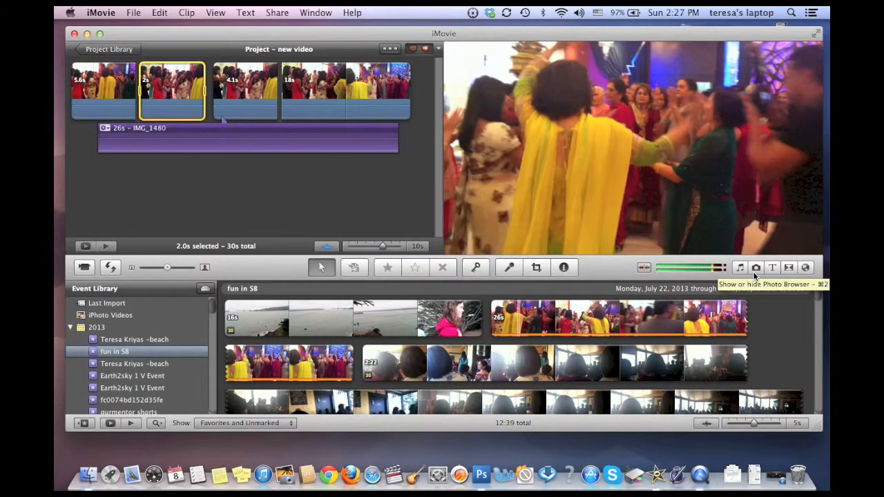
Step: Add photo IMG_9124 from the photo library as a cutaway over the 2-second segment
click(756, 269)
click(755, 269)
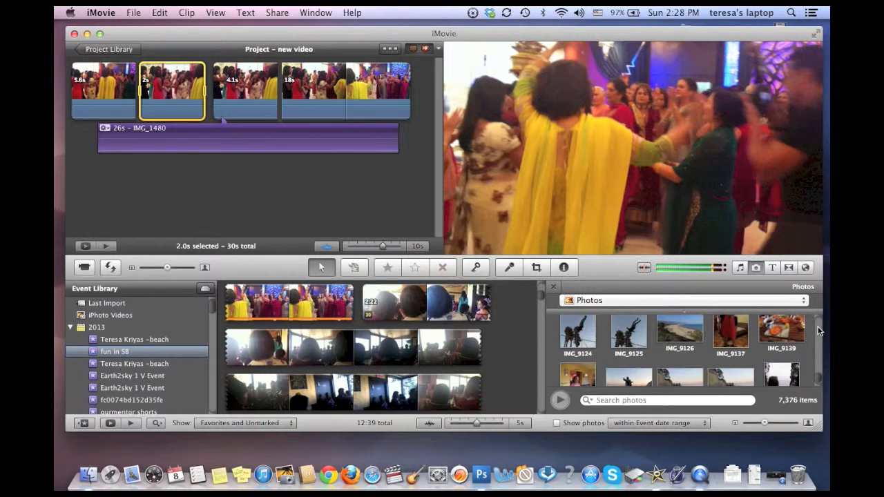
click(581, 332)
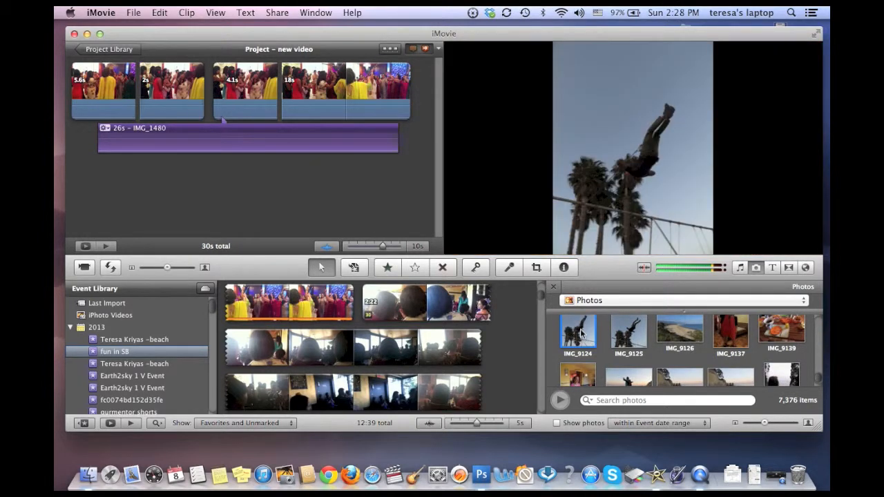
drag(581, 333, 183, 86)
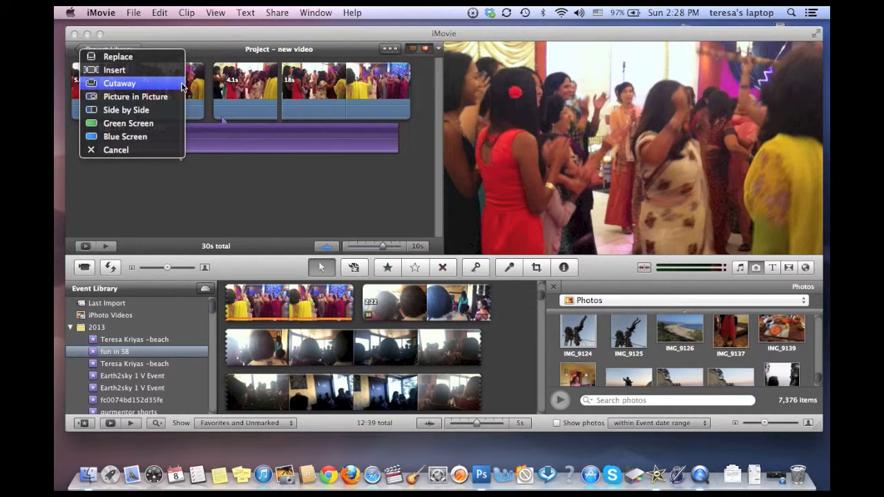
click(172, 84)
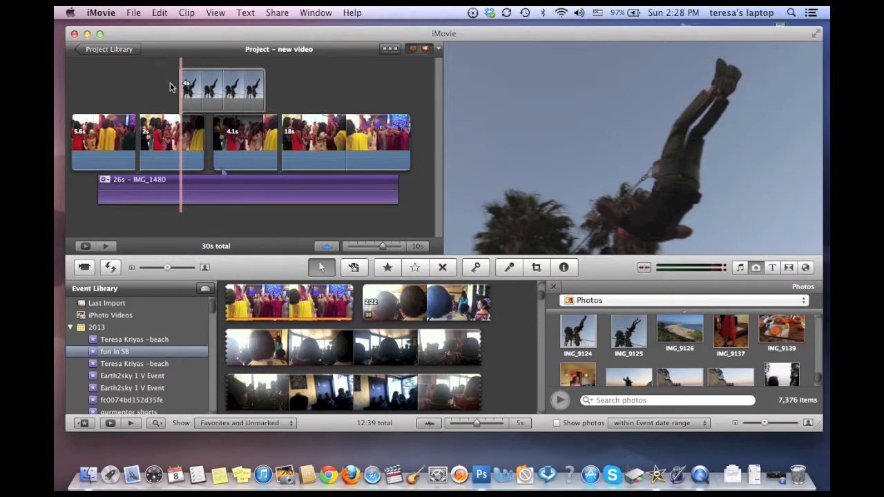
Step: Shorten the photo cutaway to 1.3 seconds and shift it to an earlier position above the 2-second segment
mouse_move(187, 87)
mouse_down()
mouse_move(160, 87)
mouse_move(179, 88)
mouse_up()
drag(245, 88, 201, 88)
drag(198, 88, 194, 90)
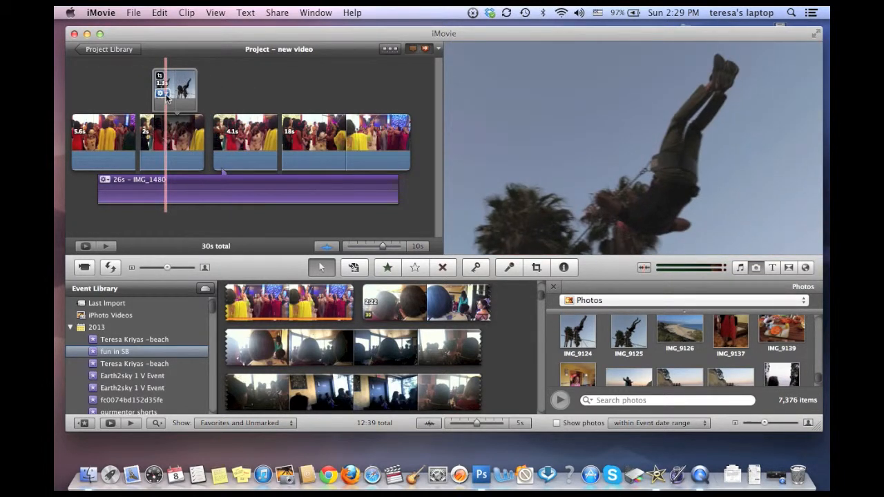
Step: Give the cutaway photo a Ken Burns move from its lower part up to the diving figure, and play the result
click(165, 95)
click(174, 115)
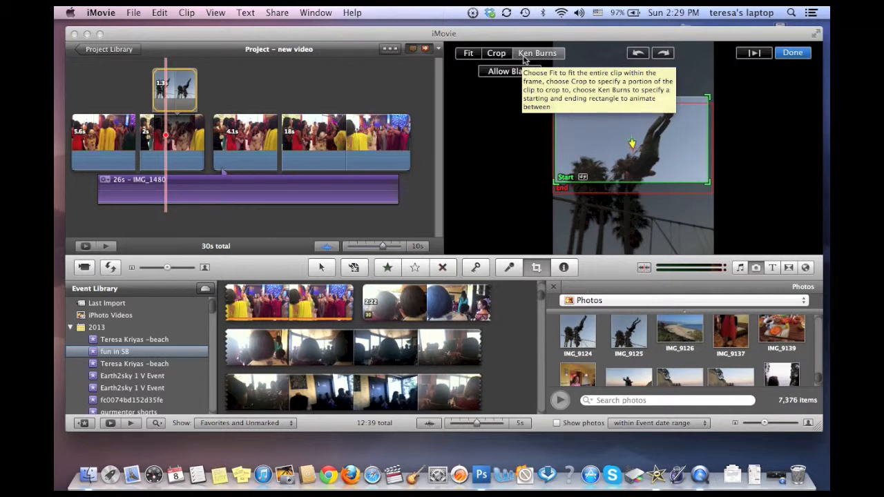
click(470, 54)
click(523, 55)
drag(579, 161, 576, 217)
click(583, 169)
drag(584, 142, 577, 107)
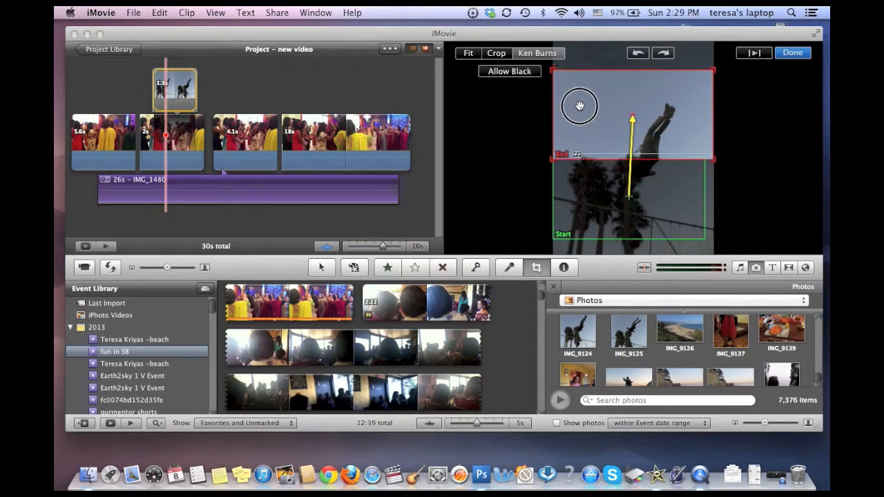
click(792, 53)
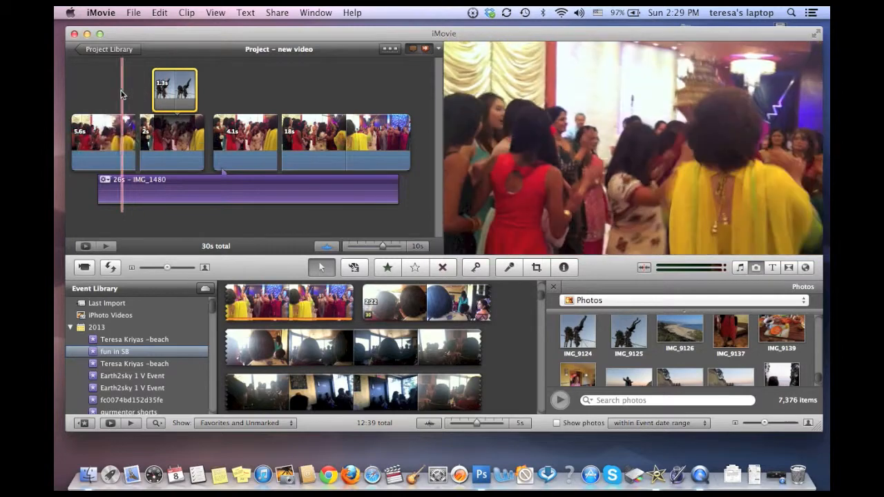
key(space)
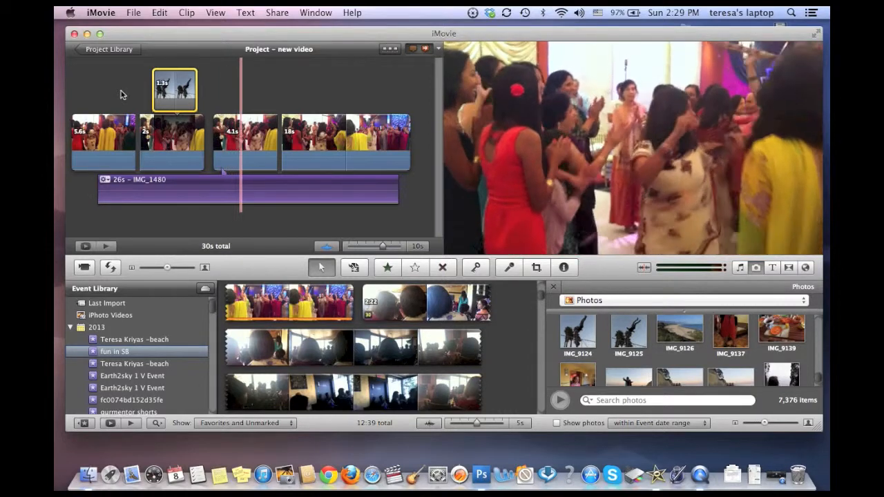
Step: Add the song Aankh Naal from the music library as a track beginning under the 4.1-second clip
click(738, 268)
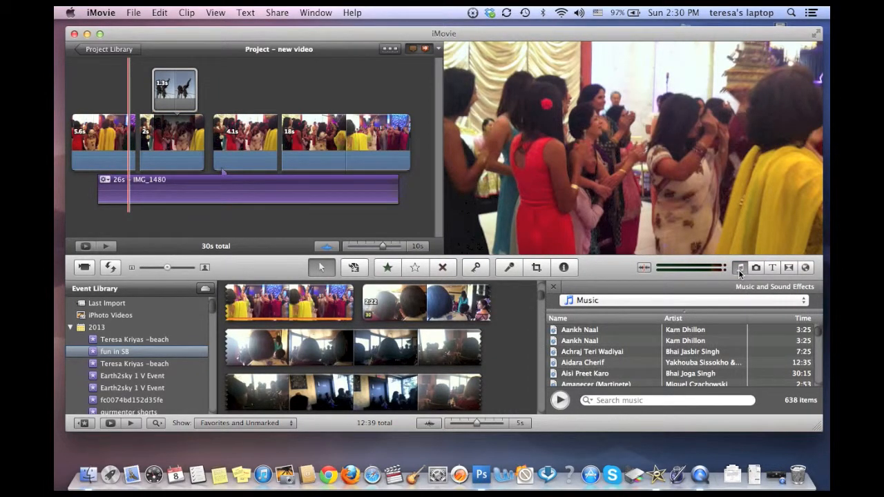
click(556, 332)
click(556, 331)
drag(556, 331, 215, 145)
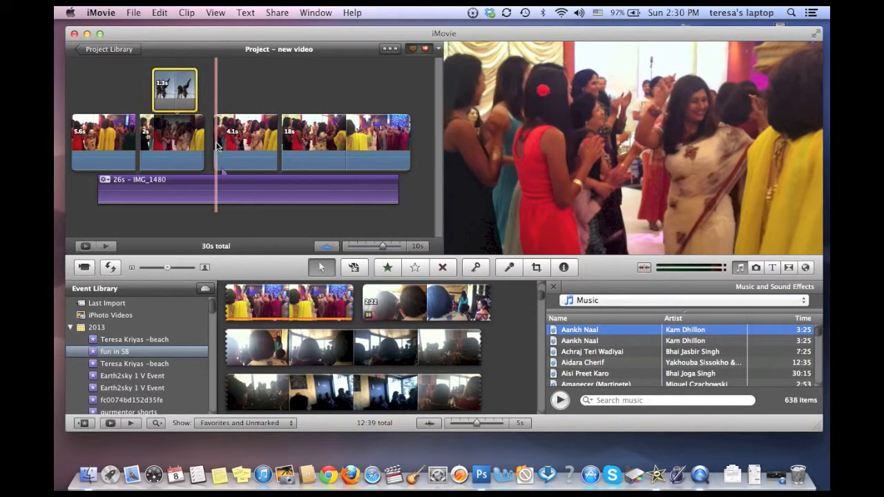
Step: Turn on ducking for the detached IMG_1480 audio, reducing the other tracks to 15%
click(244, 180)
double_click(245, 180)
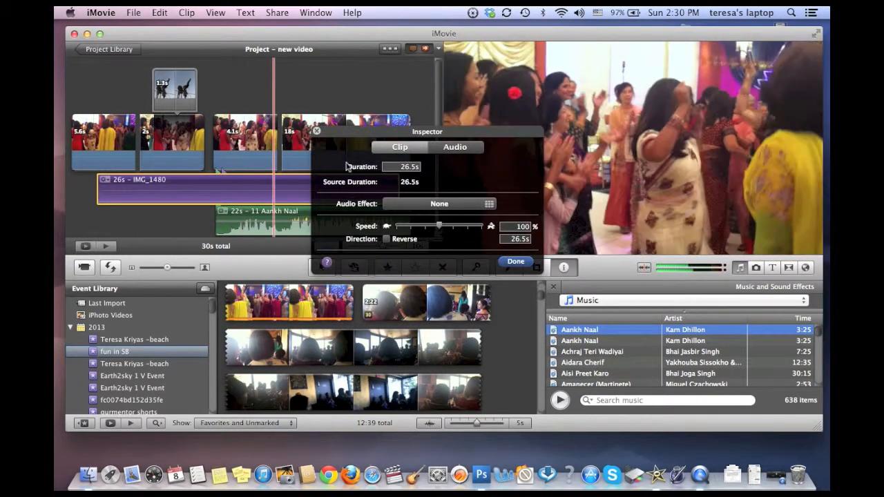
click(455, 147)
click(388, 193)
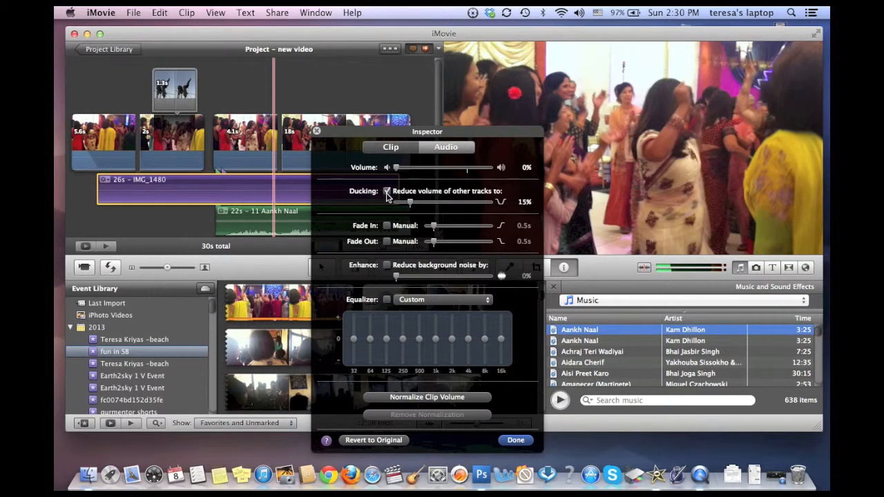
key(Return)
Step: Set the volume of the Aankh Naal music track to 20%
double_click(243, 221)
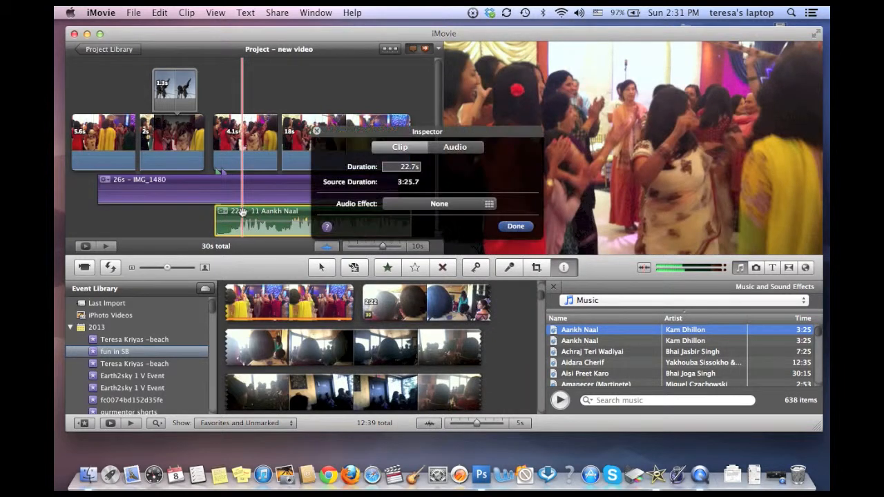
click(445, 149)
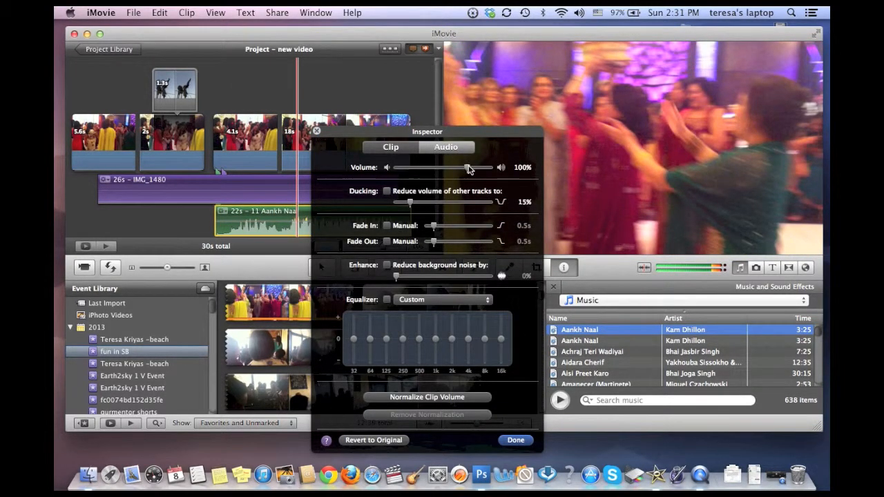
drag(466, 167, 410, 171)
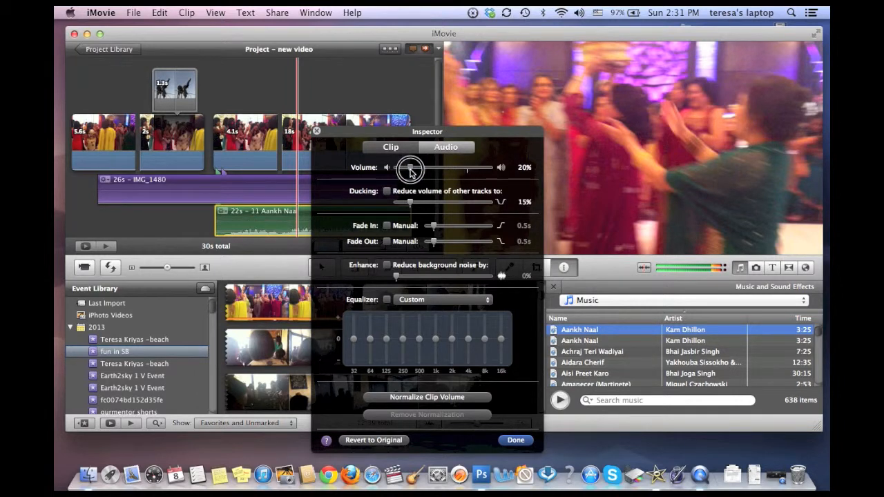
click(516, 440)
Step: Add a Centered title with the Red background at the very beginning of the project
click(239, 148)
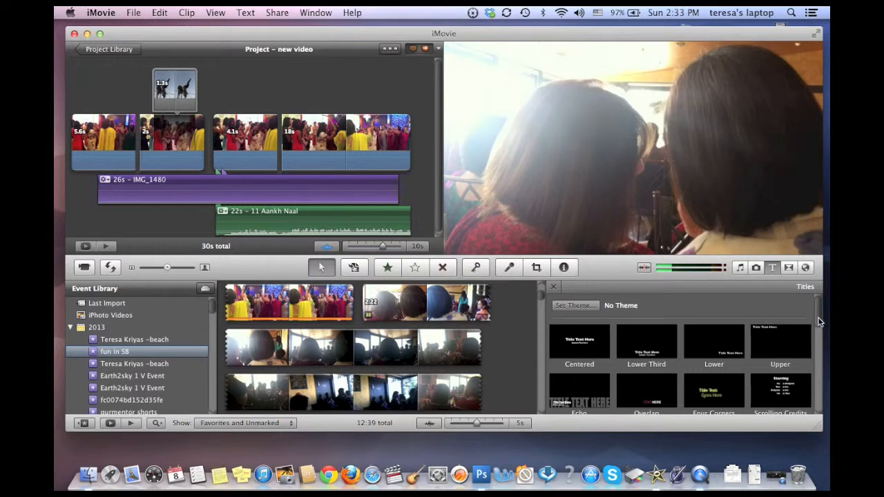
drag(819, 318, 818, 293)
drag(588, 338, 72, 130)
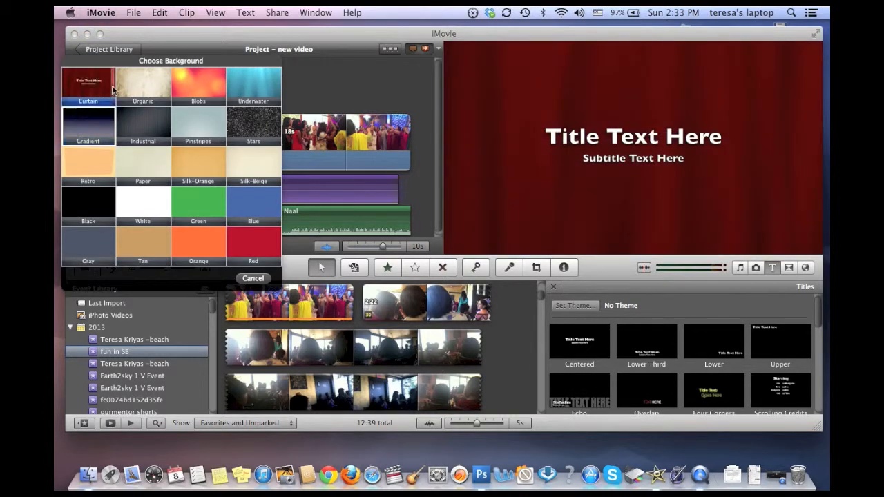
click(251, 242)
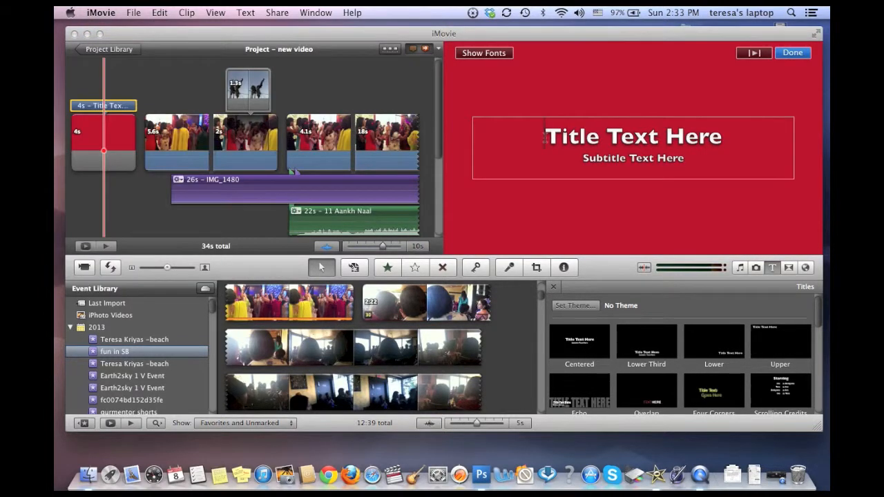
Step: Change the opening title's main line to the Geneva font and replace its text with "party!"
drag(543, 136, 730, 130)
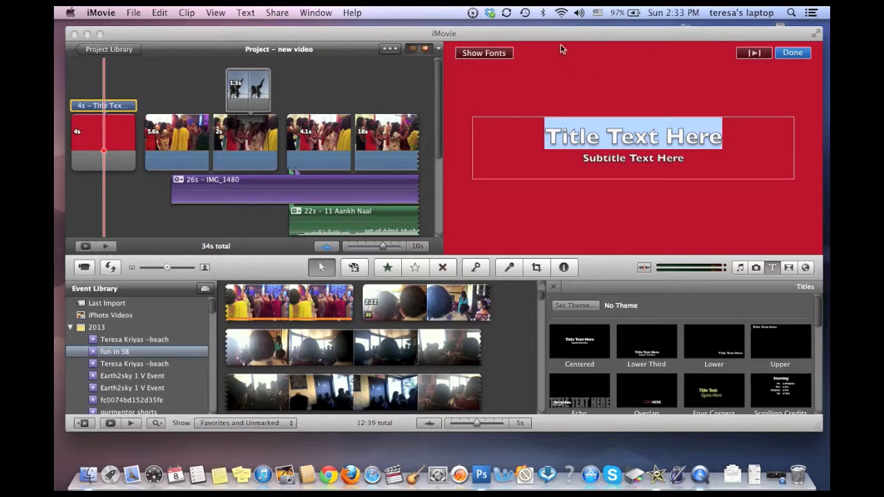
click(503, 52)
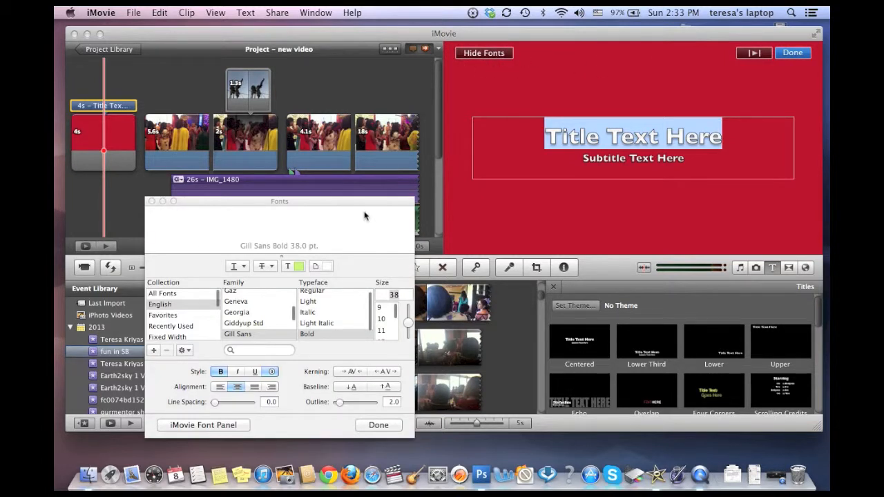
click(235, 301)
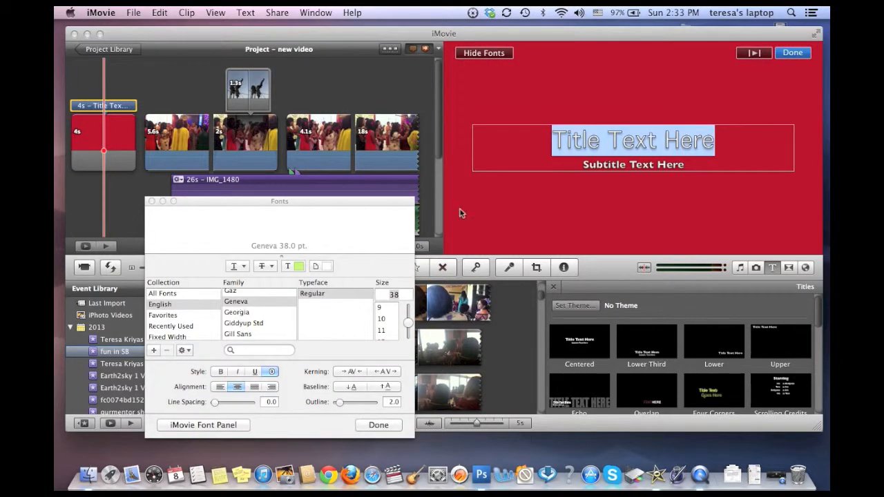
text(party!)
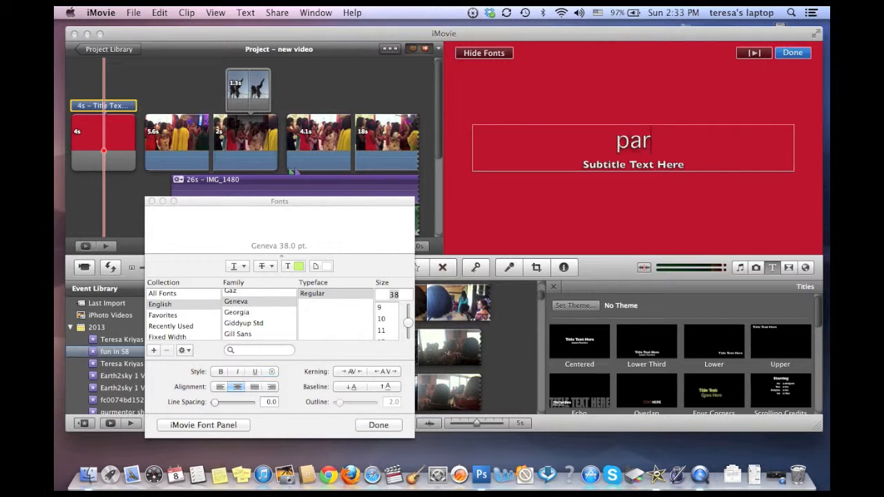
click(792, 53)
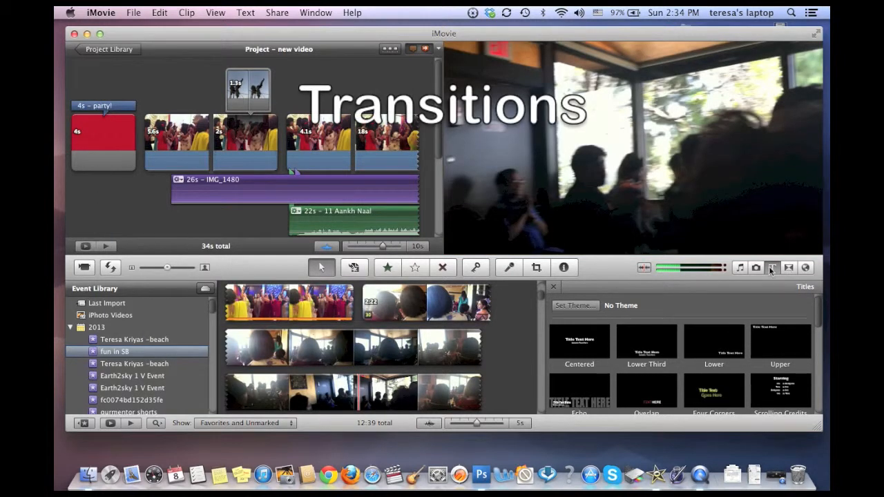
Step: Insert a Cross Dissolve transition between the red title and the first video clip, and play it
click(789, 268)
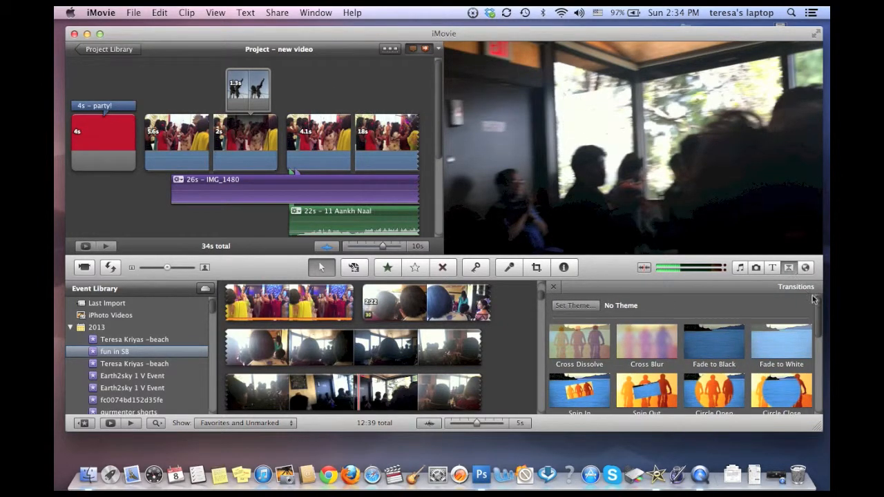
mouse_move(820, 305)
mouse_down()
mouse_move(821, 375)
mouse_move(818, 299)
mouse_up()
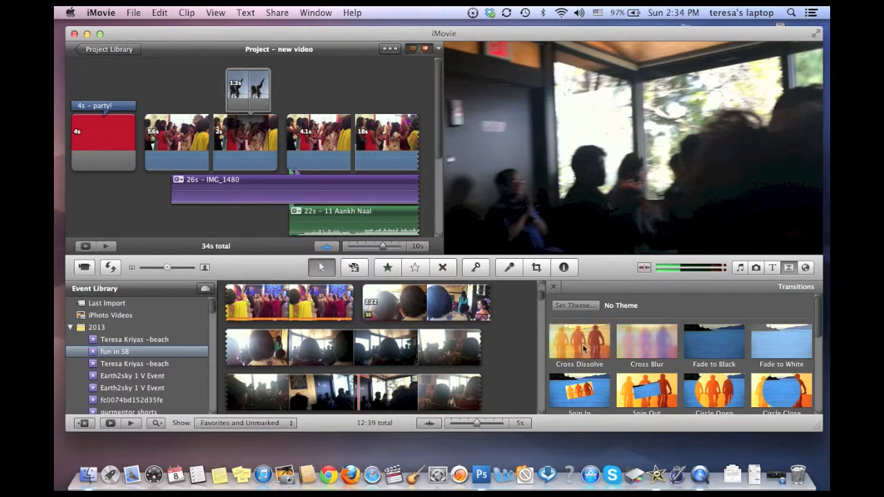
drag(589, 350, 148, 148)
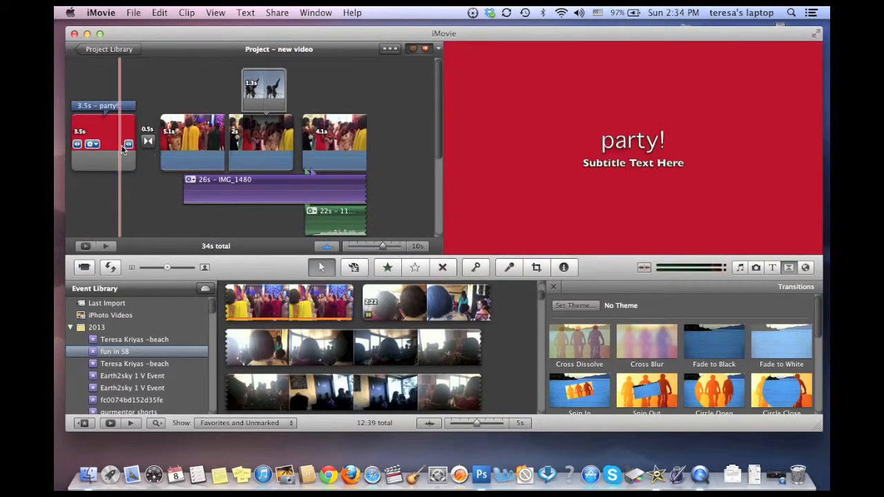
key(space)
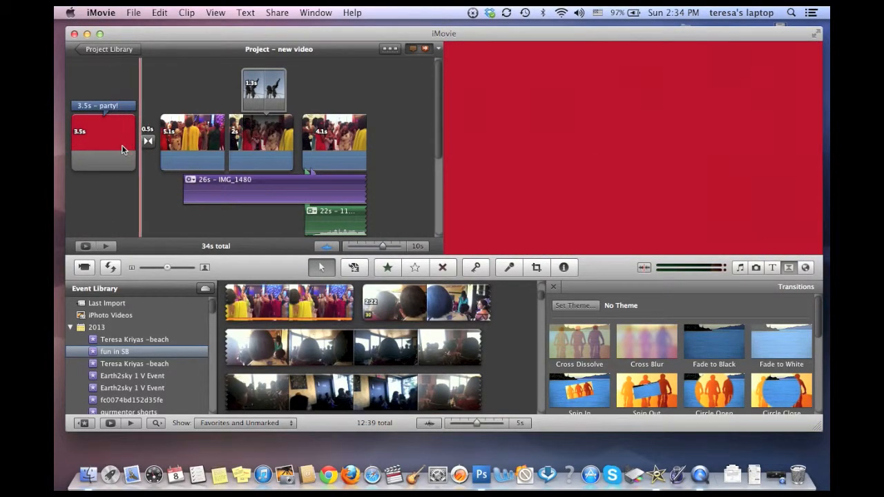
key(space)
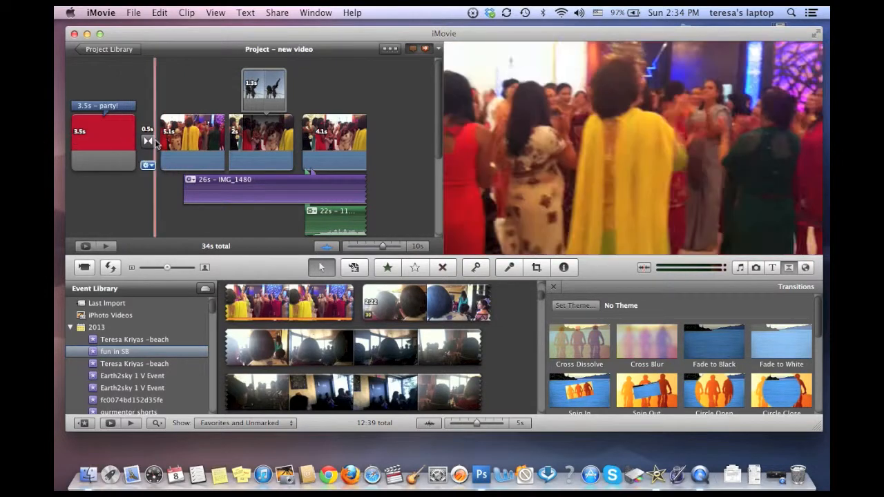
Step: Review the Cross Dissolve's adjustment settings and the alternative transition styles without changing them
click(151, 170)
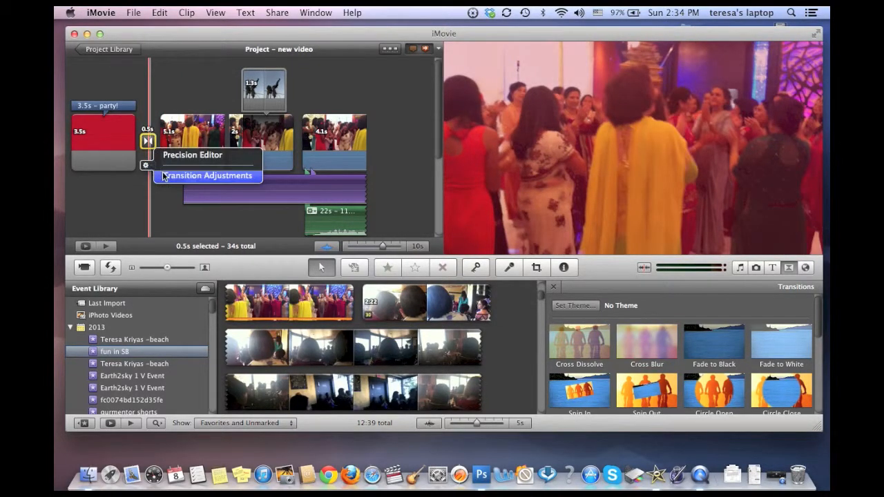
click(164, 176)
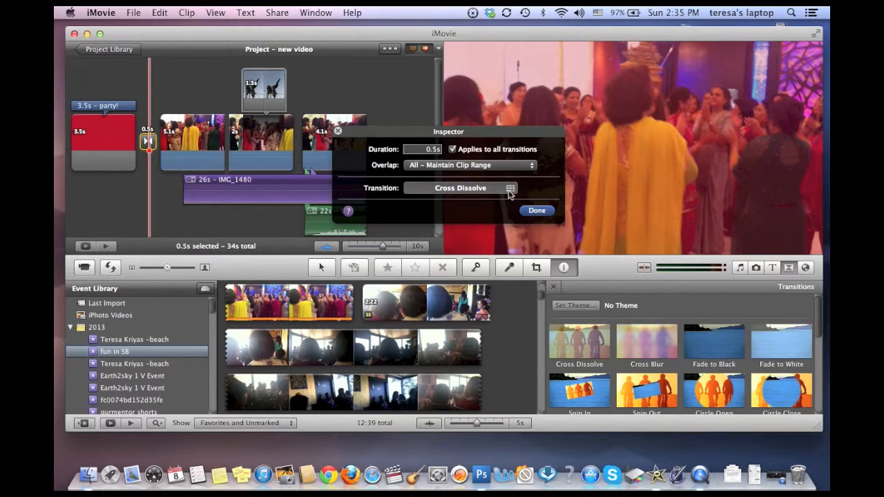
click(509, 190)
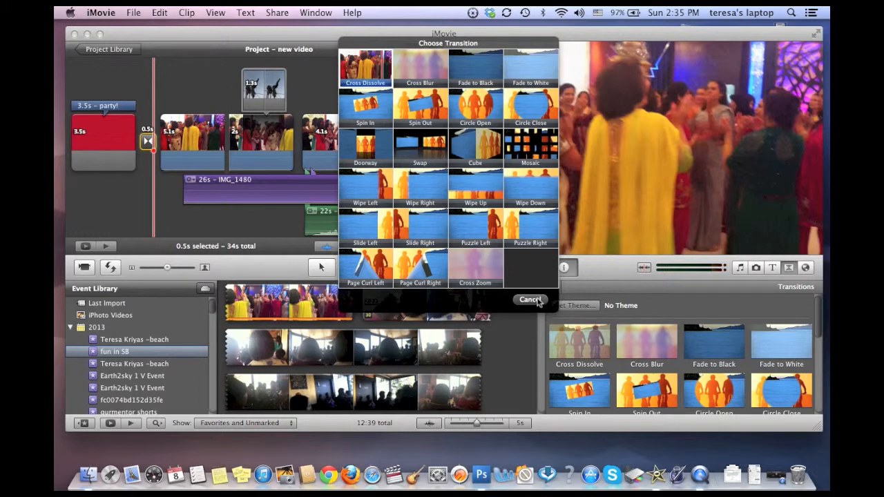
click(530, 299)
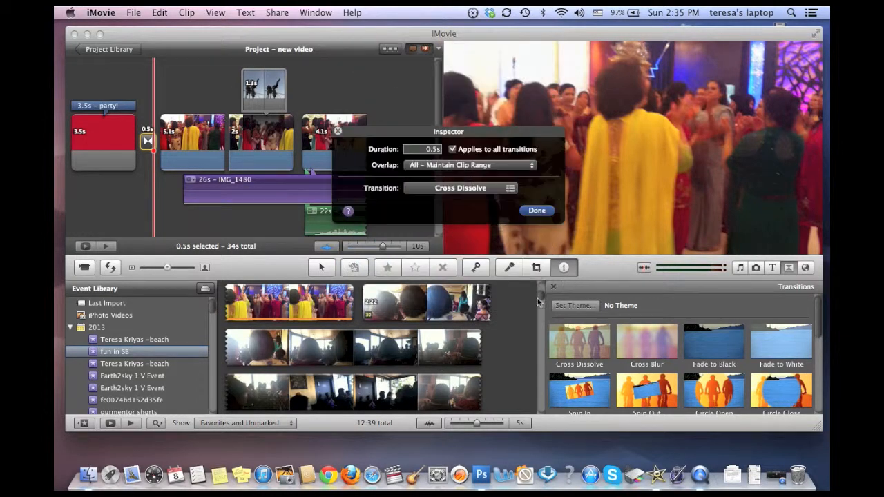
click(542, 211)
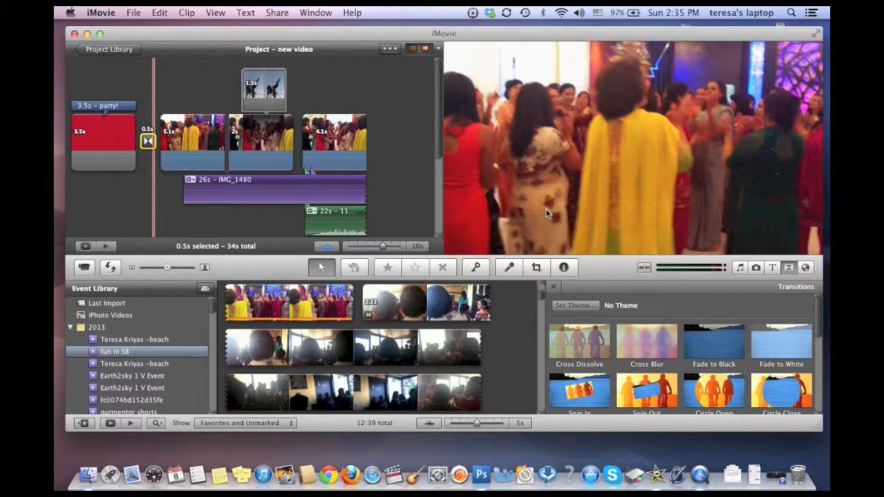
Step: Check the Consolidate Media options for copying or moving the project's events and clips, and dismiss them
key(ctrl+Up)
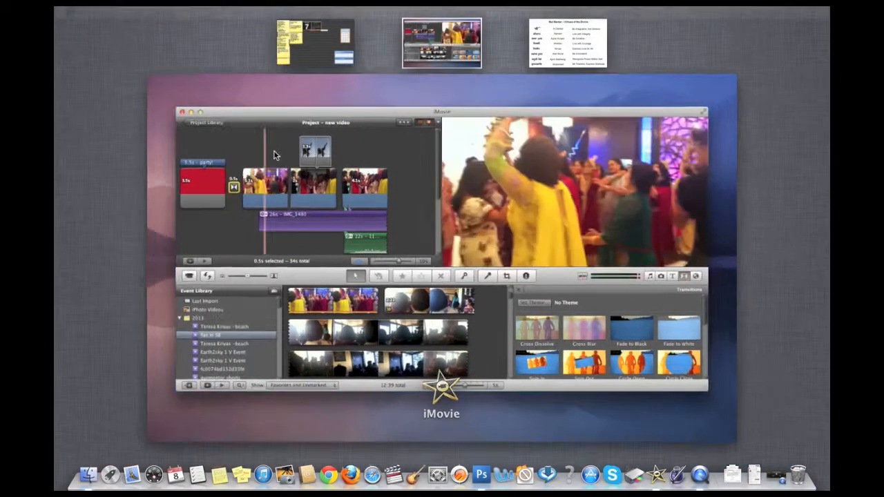
click(275, 154)
click(133, 13)
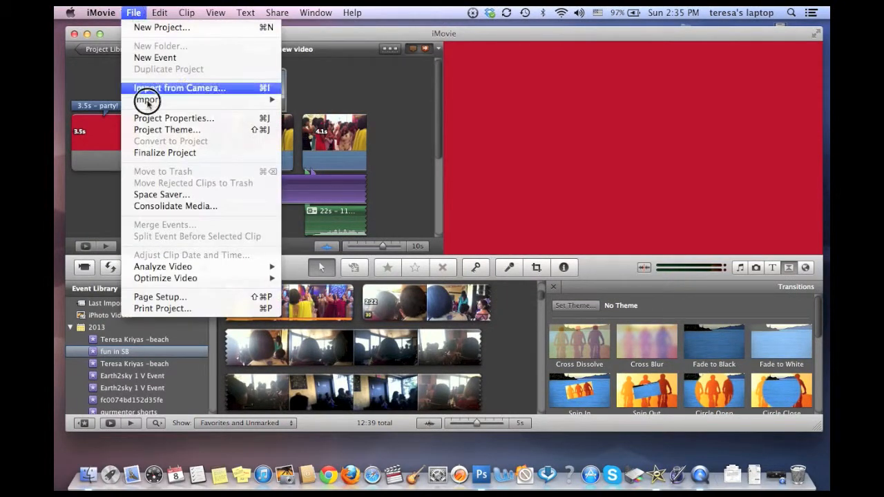
click(158, 205)
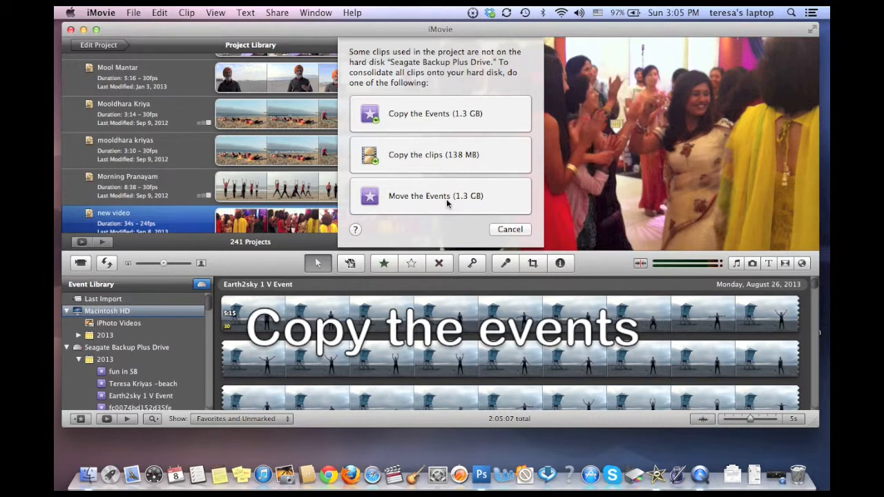
click(509, 229)
Step: Switch from iMovie to the desktop and open the Seagate Backup Plus Drive
click(101, 12)
click(102, 148)
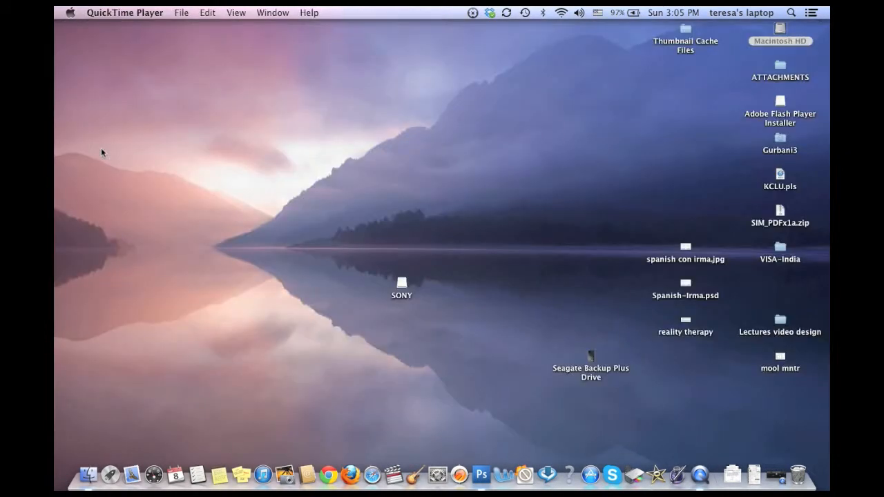
double_click(592, 358)
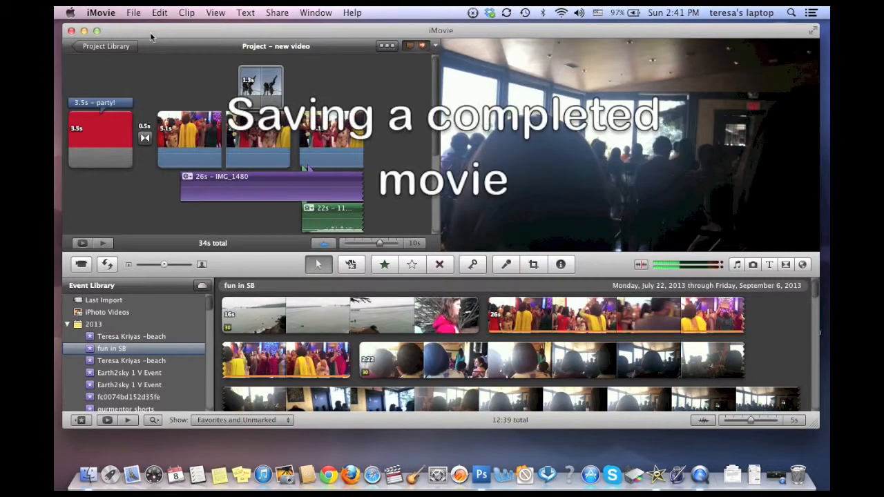
Step: Open the Export Movie settings for the finished project
click(276, 12)
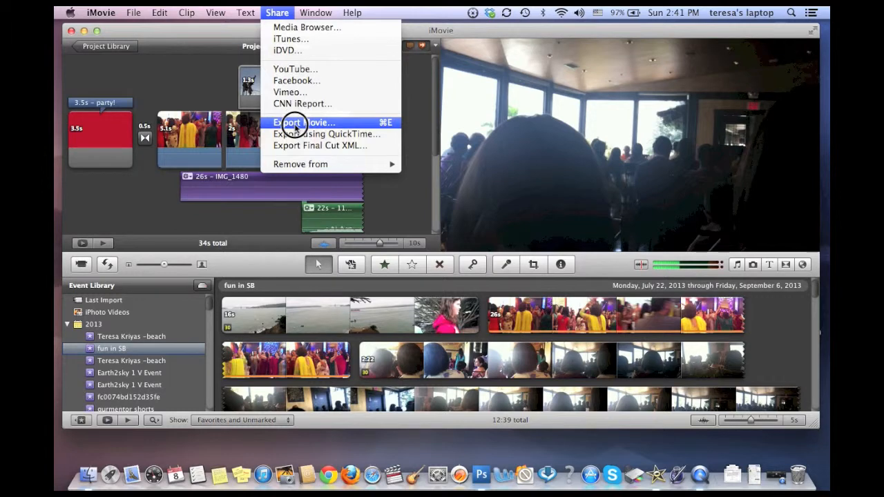
click(294, 128)
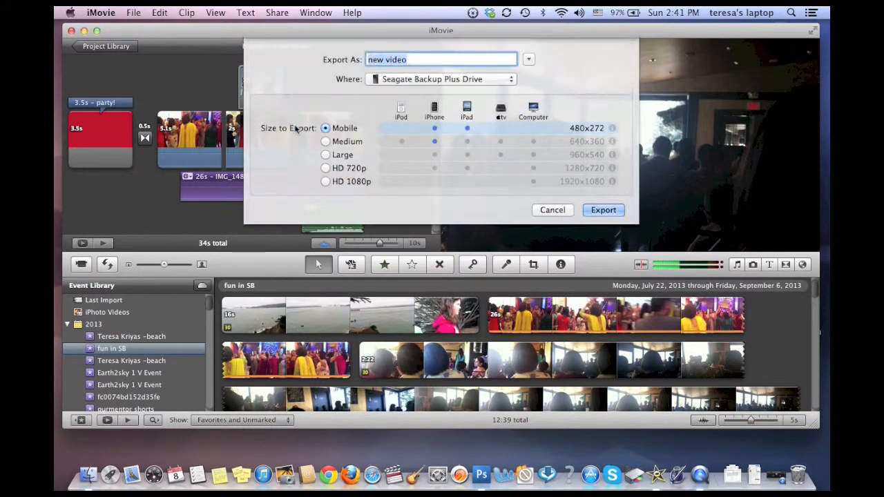